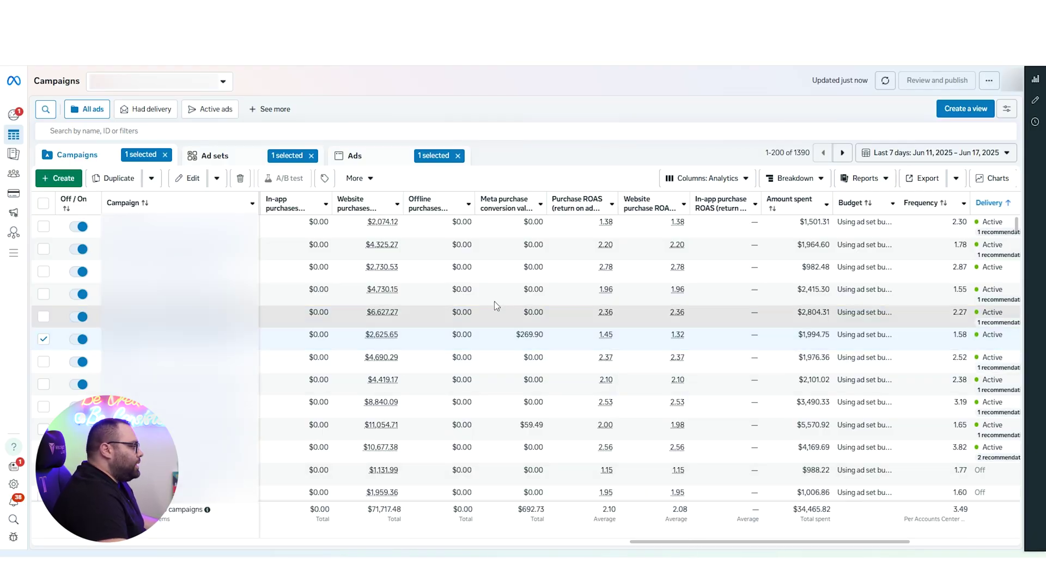
Step: Open the ads of the selected campaign and turn off the ads that spent $682.12 and $223.74
left_click(265, 158)
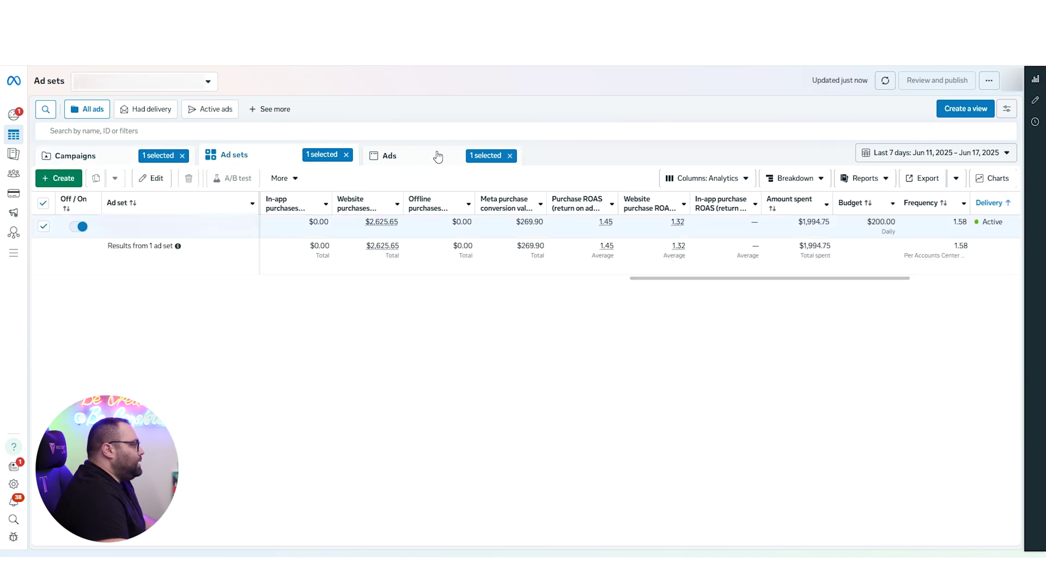
left_click(438, 156)
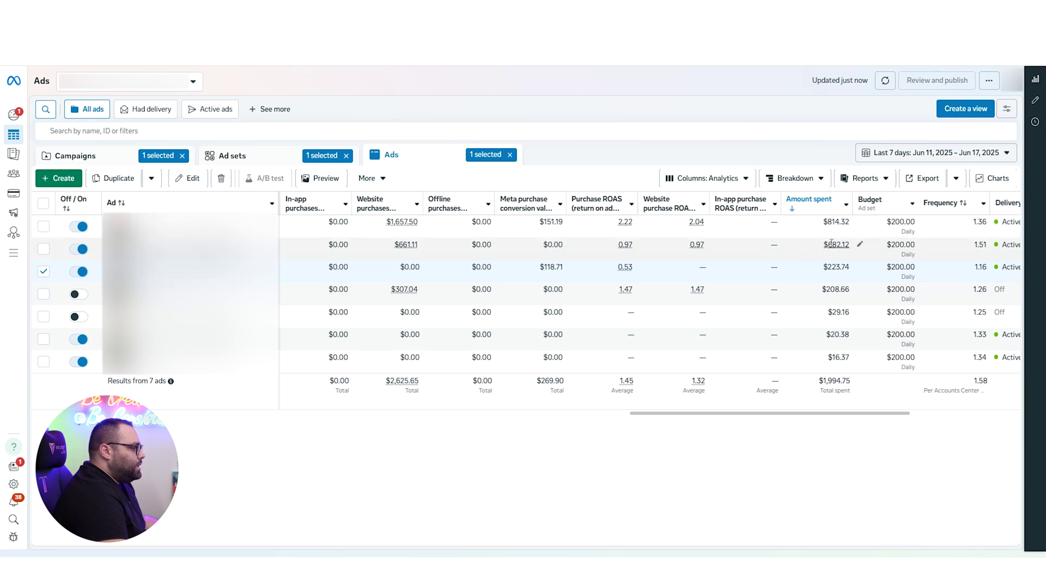
left_click(755, 246)
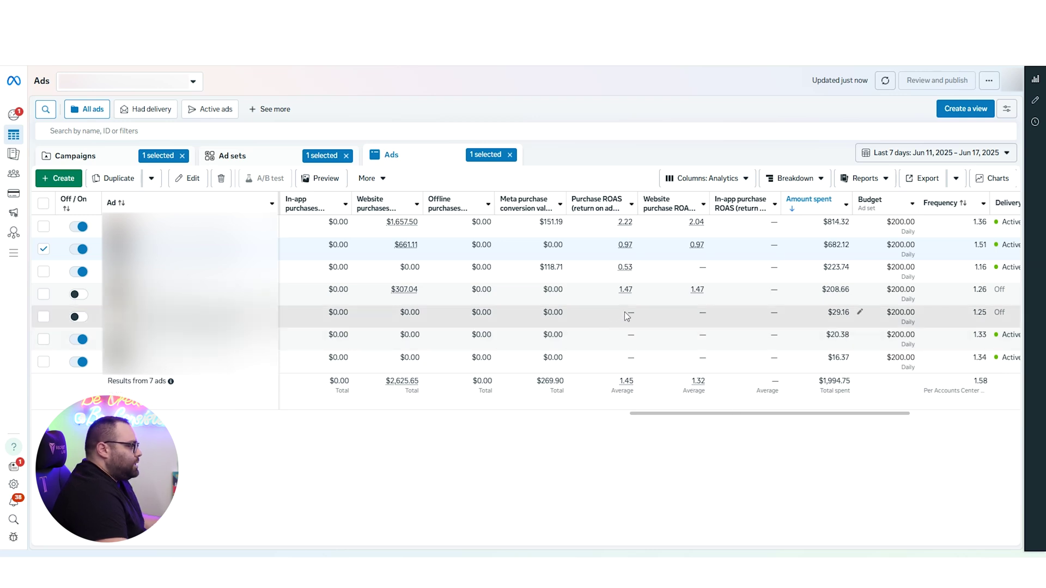
left_click(81, 249)
left_click(79, 271)
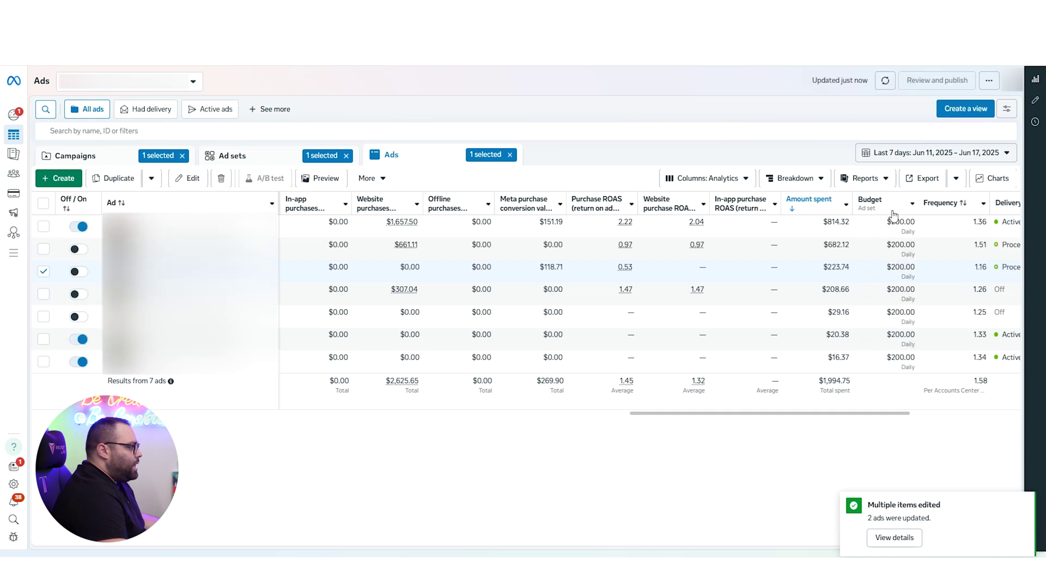
Step: Select the campaign's highest-spending ad and check its results for yesterday
left_click(600, 227)
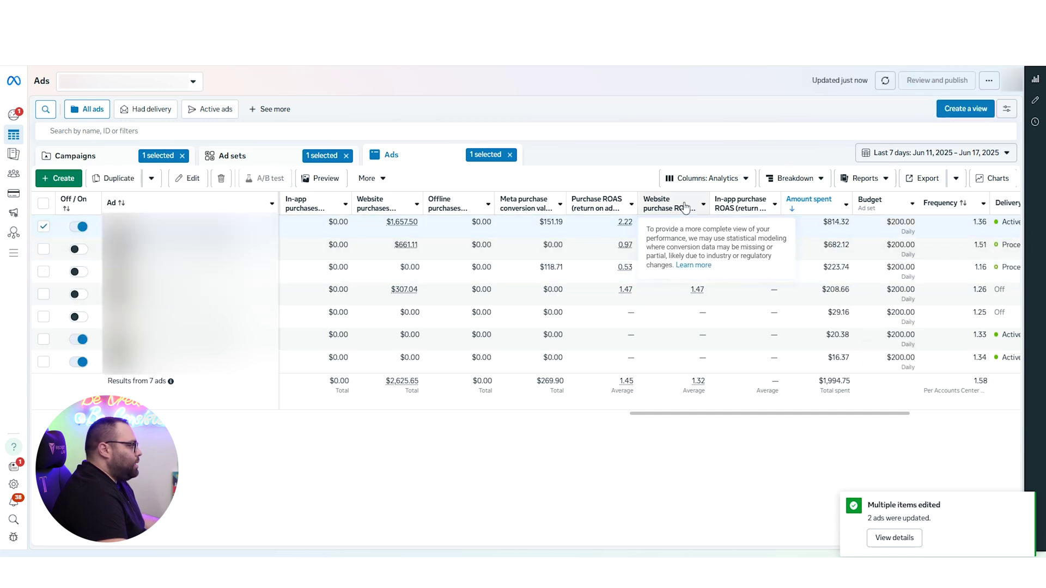
left_click(940, 156)
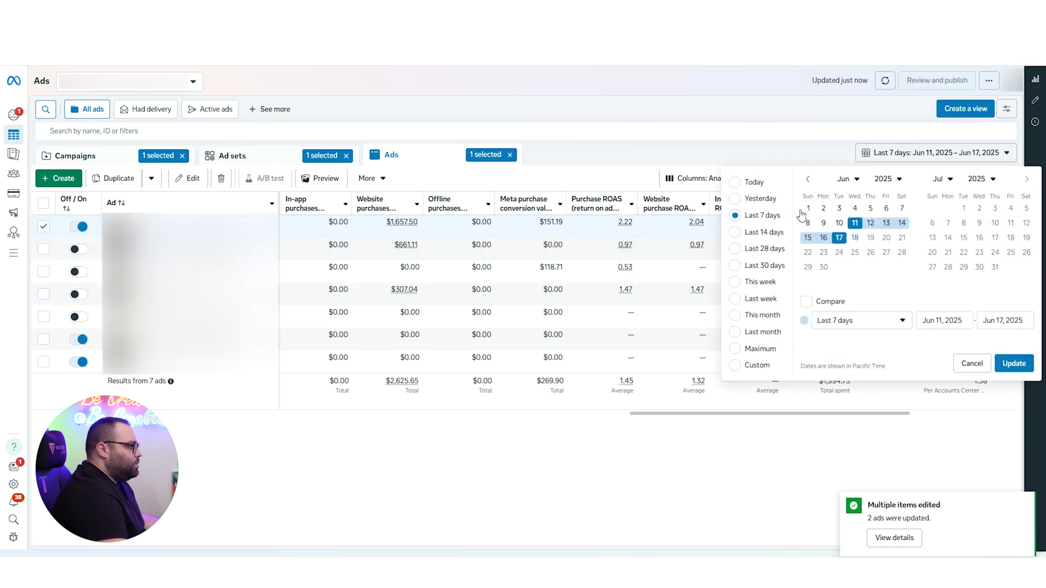
left_click(759, 200)
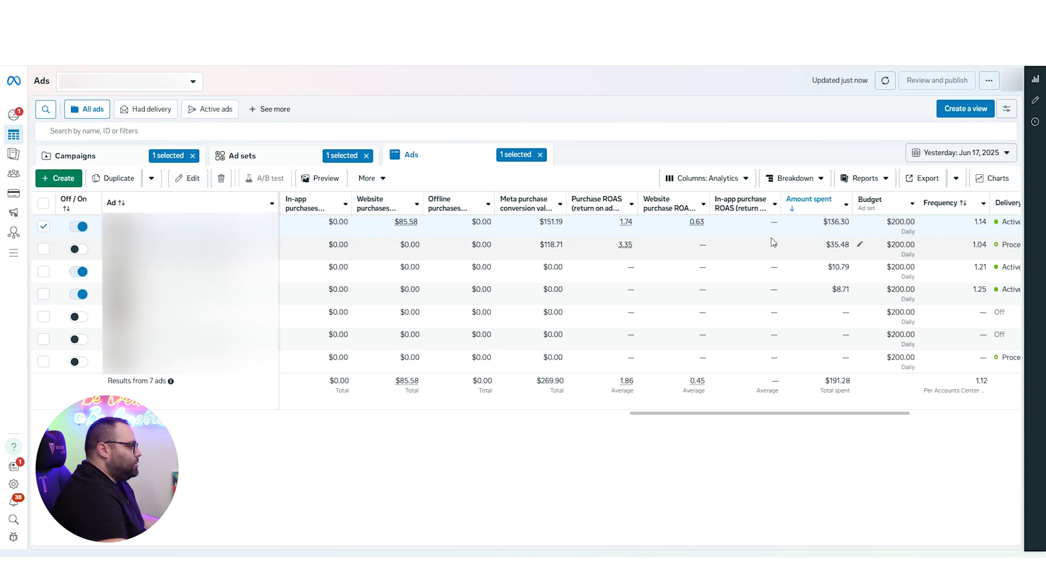
Step: Check the ads' results for Jun 16, 2025, and restore the date range to the last 7 days
left_click(954, 155)
left_click(823, 238)
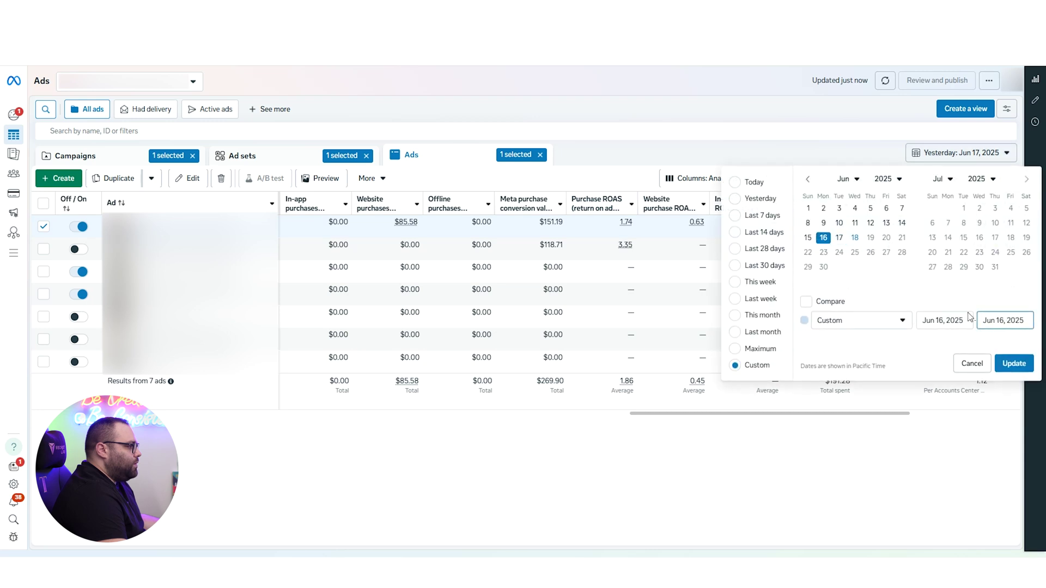
left_click(1023, 357)
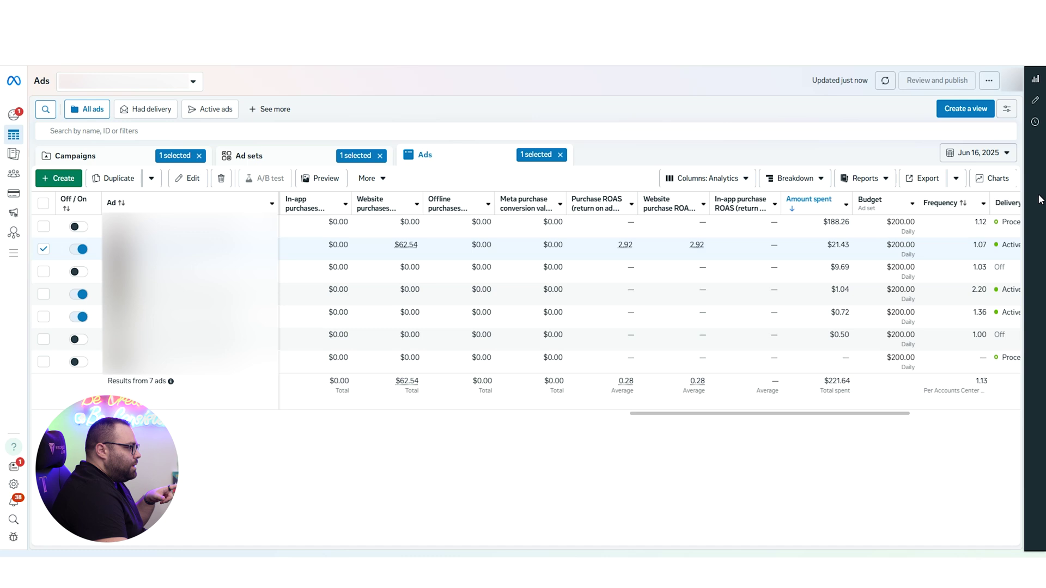
left_click(974, 152)
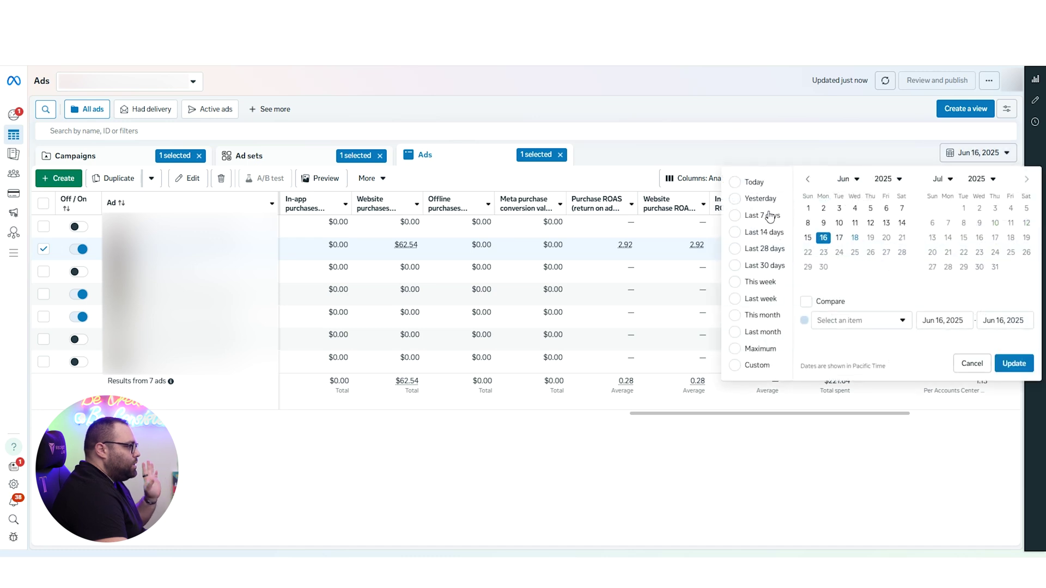
left_click(755, 223)
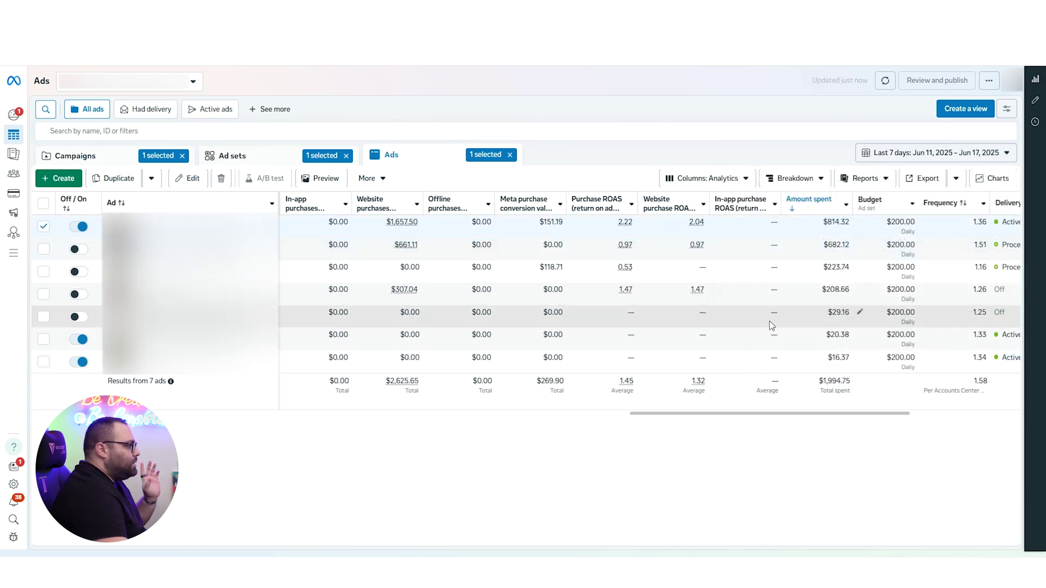
Step: Set the ad set's daily budget to $100.00 and publish the change
left_click(858, 226)
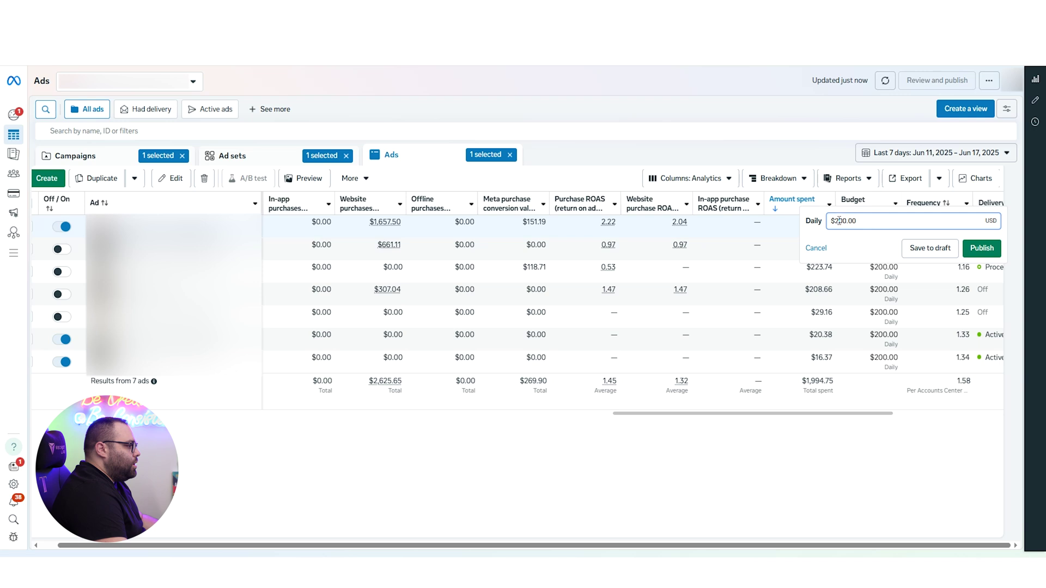
key("BackSpace")
type("1")
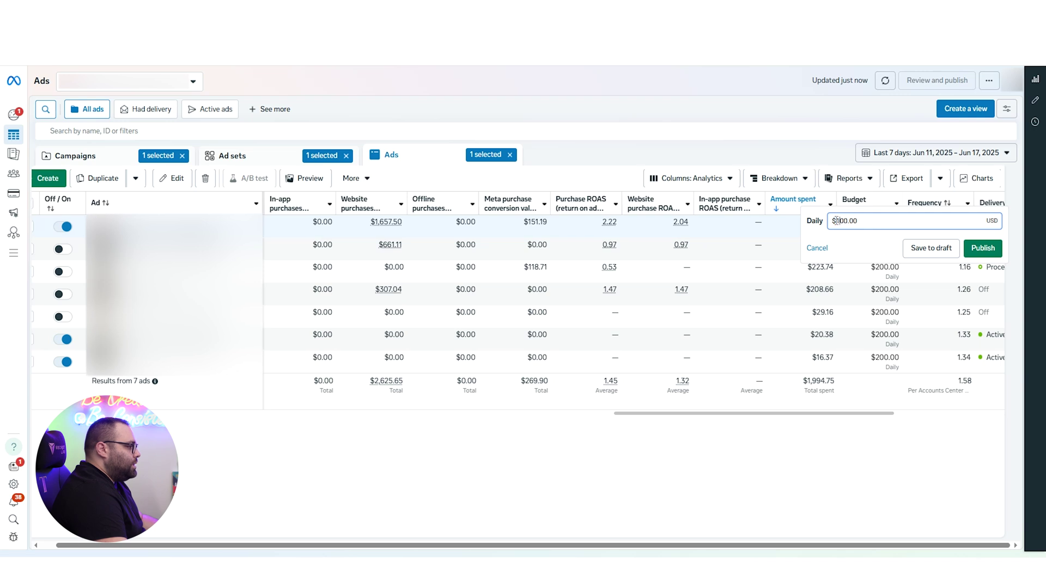
left_click(981, 248)
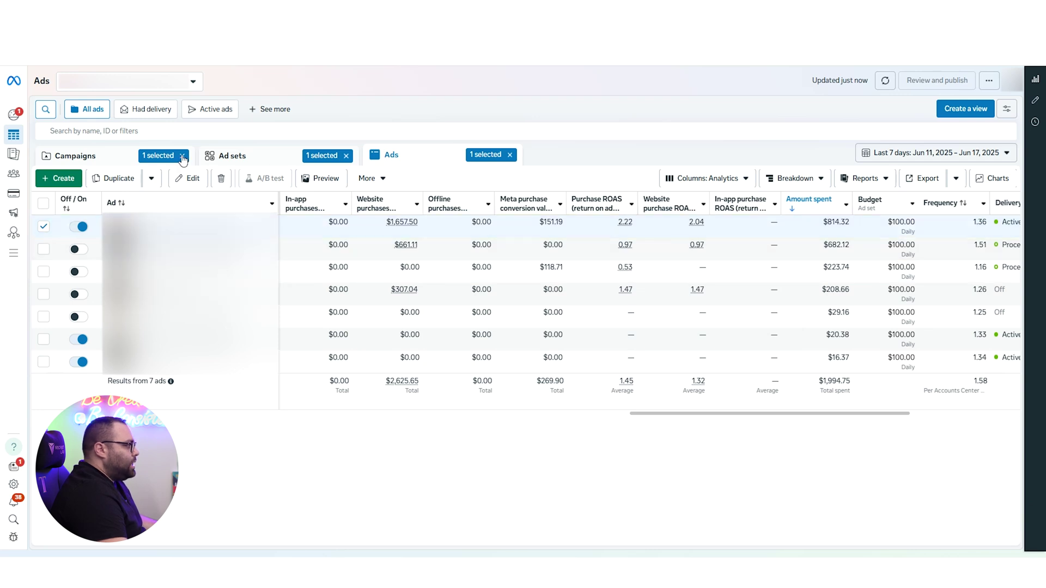
Step: Return to the campaigns, open the ads of the campaign that spent $2,415.30, and turn off its highest-spending ad
left_click(75, 156)
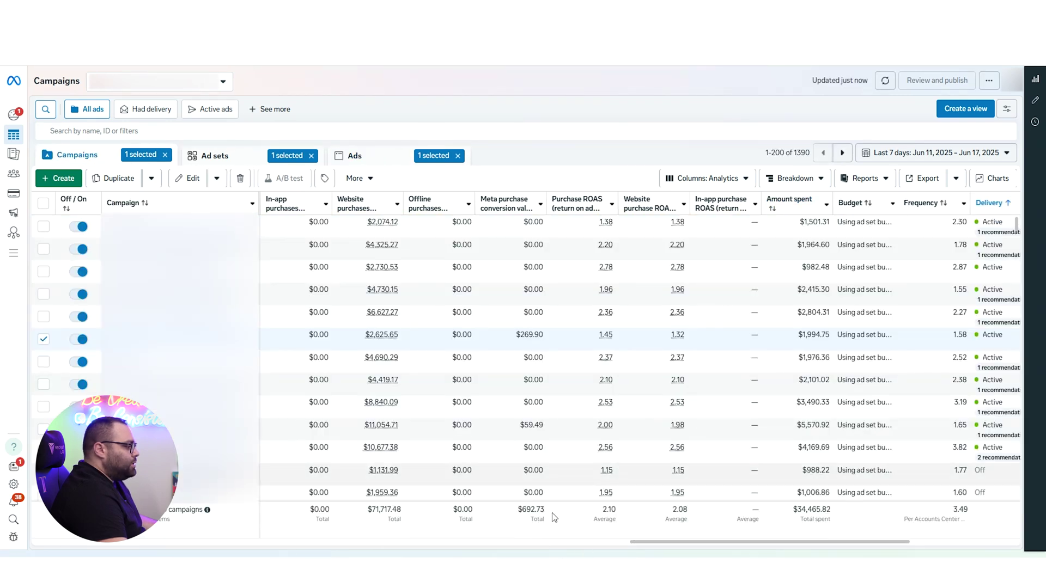
left_click(401, 159)
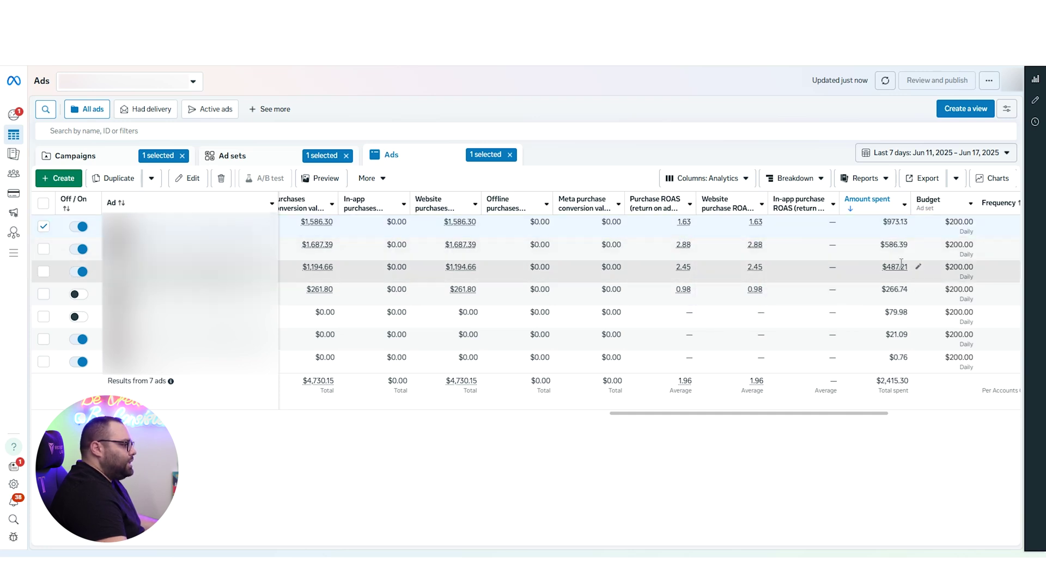
left_click(79, 226)
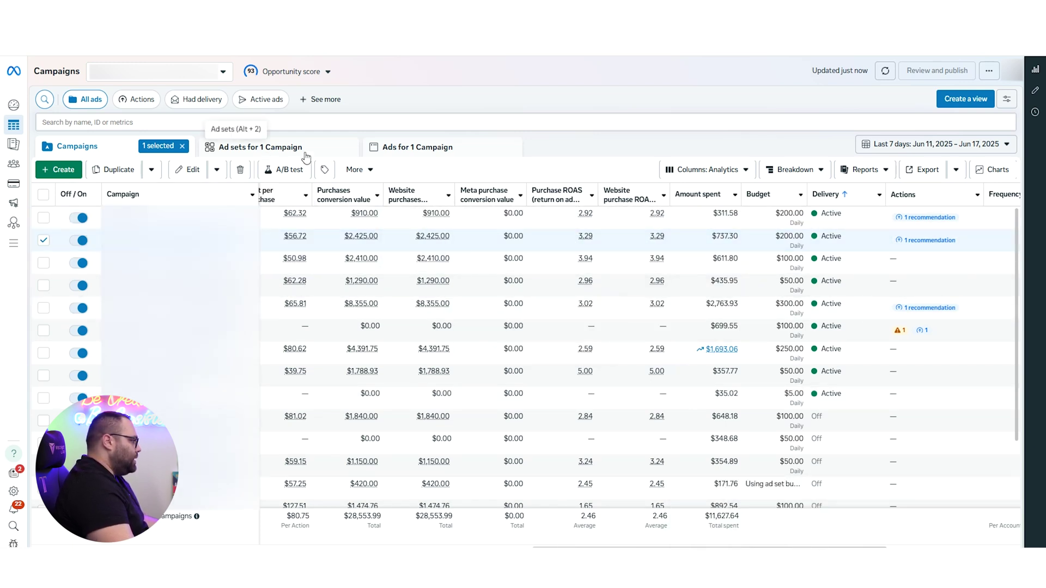
Step: Open the ads of the selected campaign with $737.30 spent and turn off the ad that spent $85.39
left_click(334, 155)
left_click(460, 151)
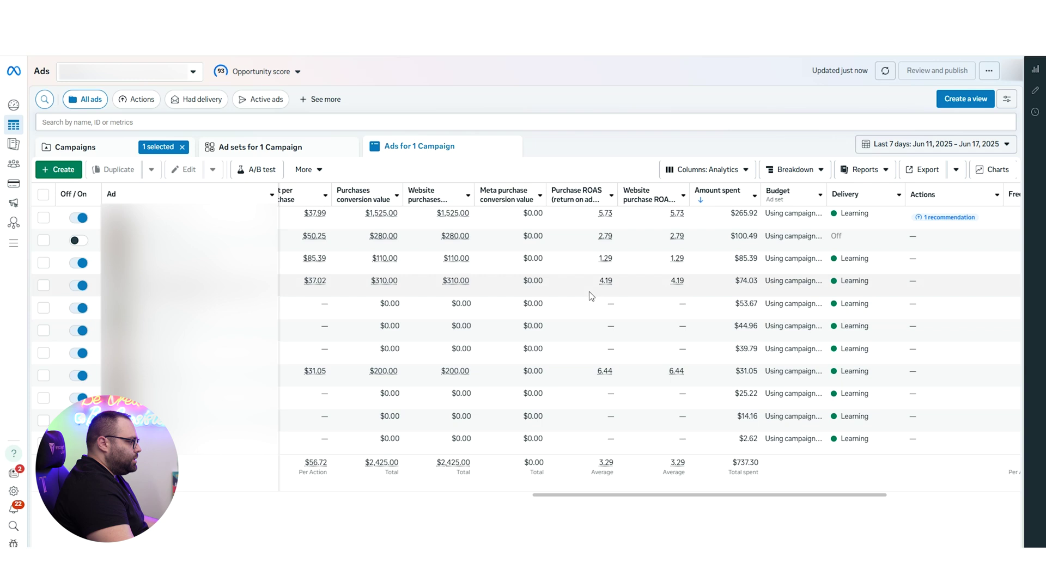
left_click(575, 263)
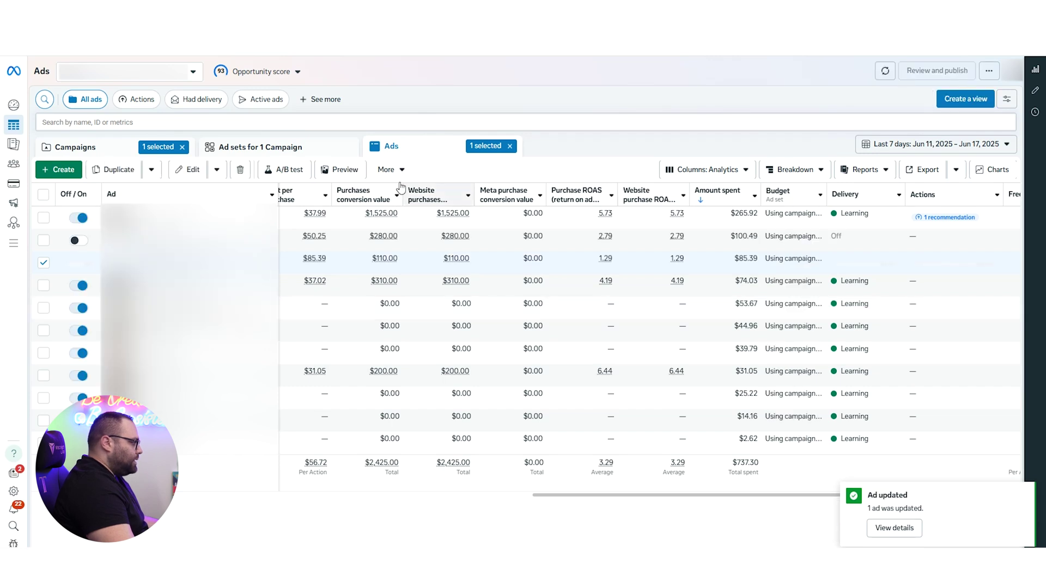
Step: Review the campaign's ad set and campaign results, and turn off its ad that spent $53.67 without purchases
left_click(260, 147)
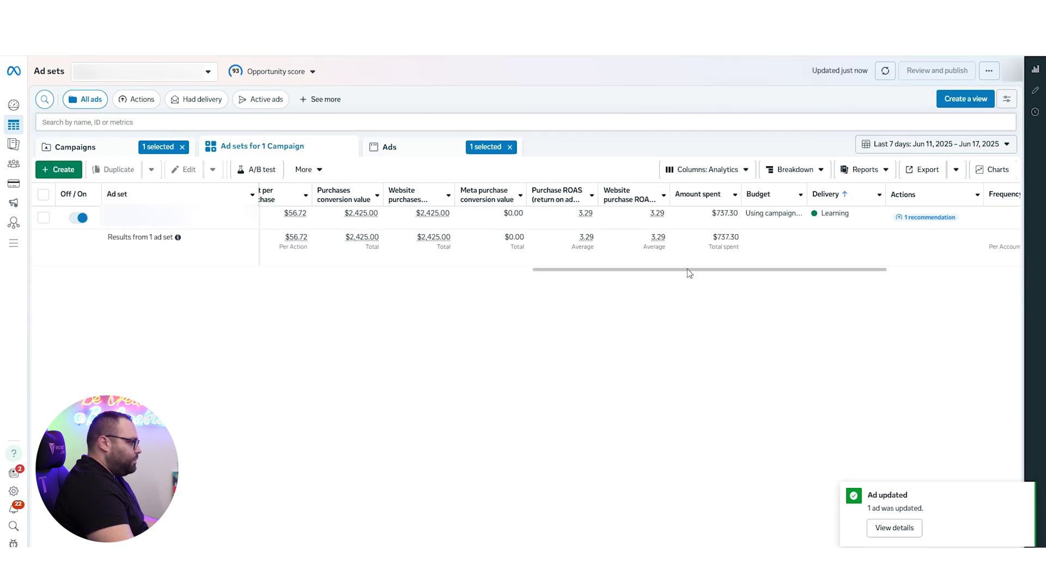
left_click(135, 152)
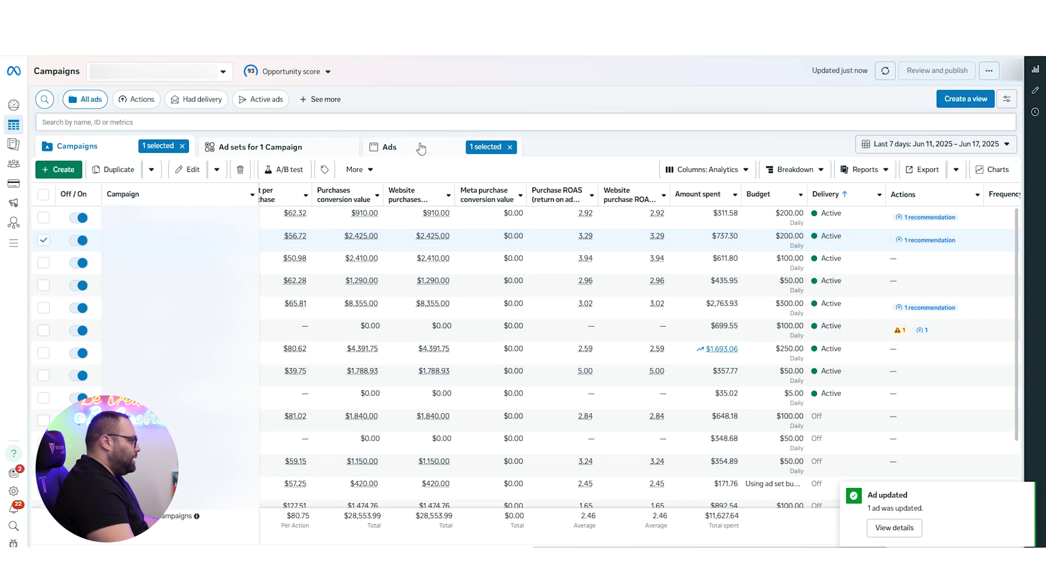
left_click(398, 145)
left_click_drag(704, 497, 737, 496)
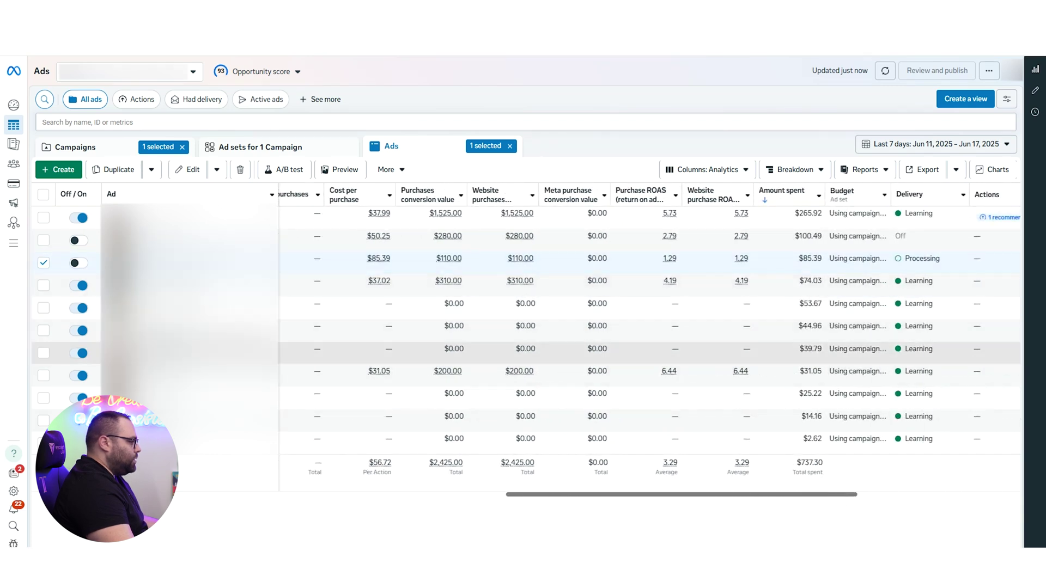
left_click(81, 309)
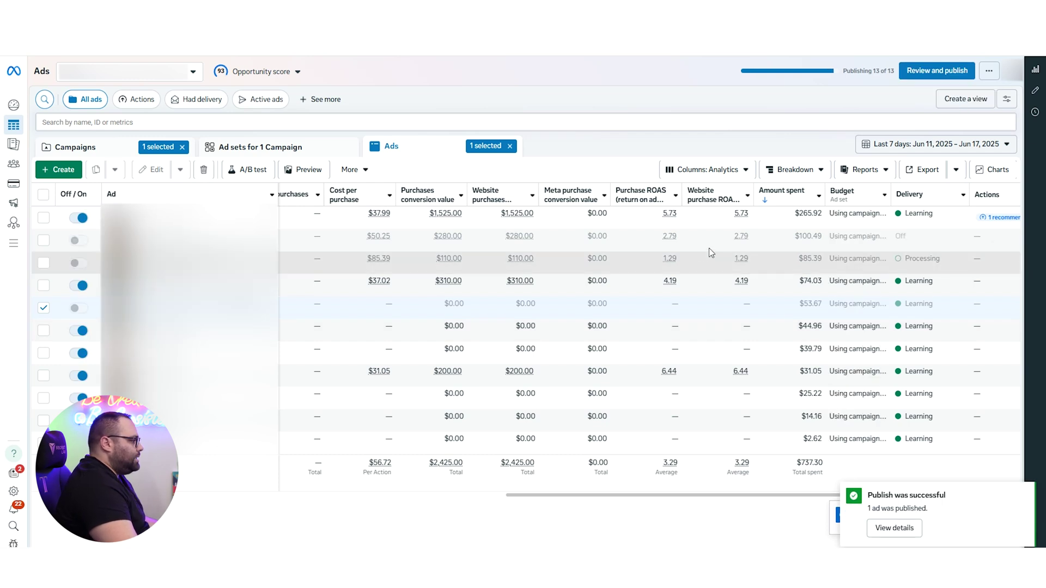
Step: Open the ads of the campaign that spent $311.58 and turn off the ads that spent $79.70, $47.29 and $29.23
left_click(103, 149)
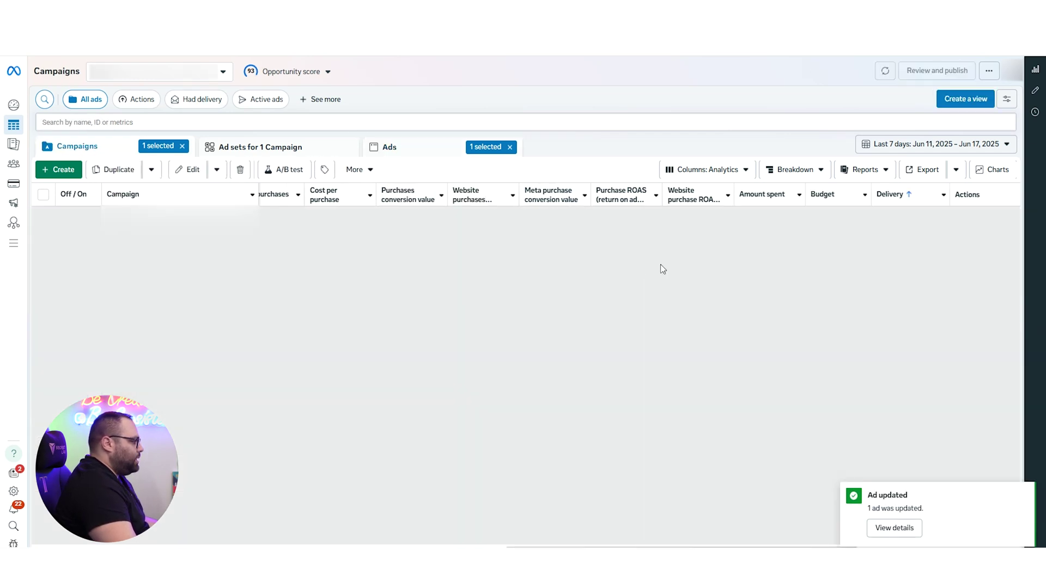
left_click(441, 147)
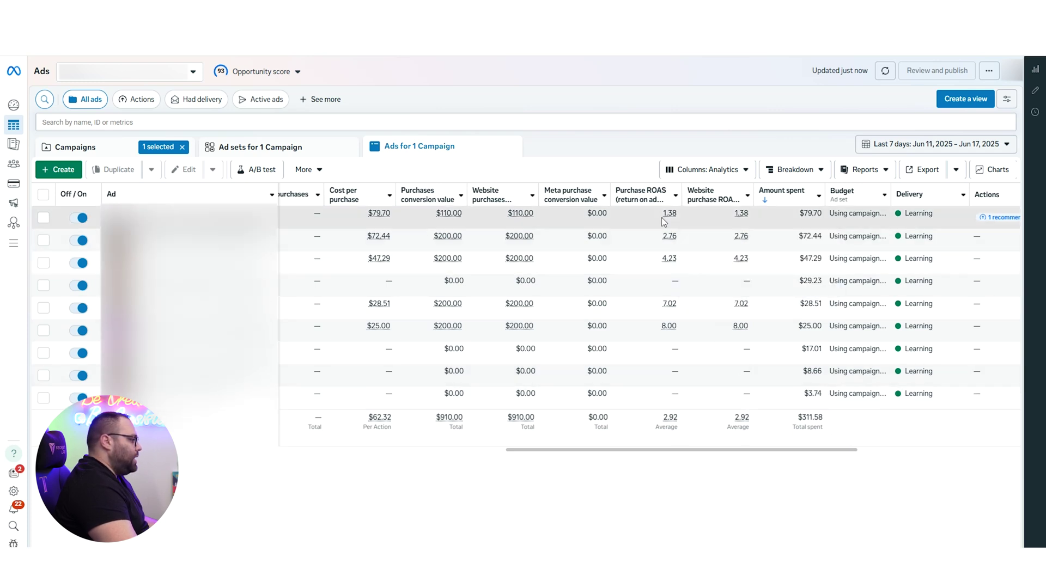
left_click(83, 219)
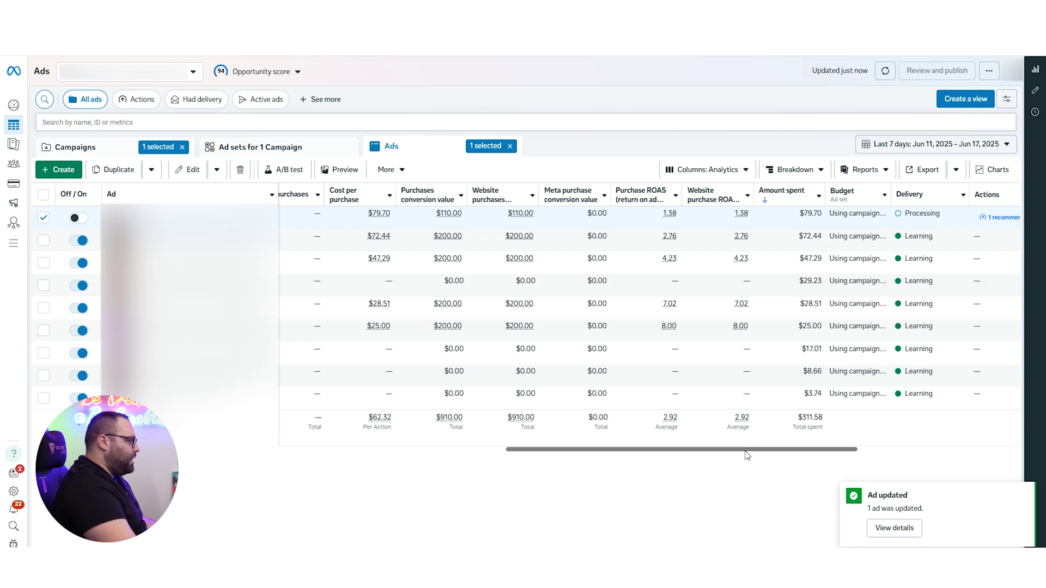
left_click(82, 263)
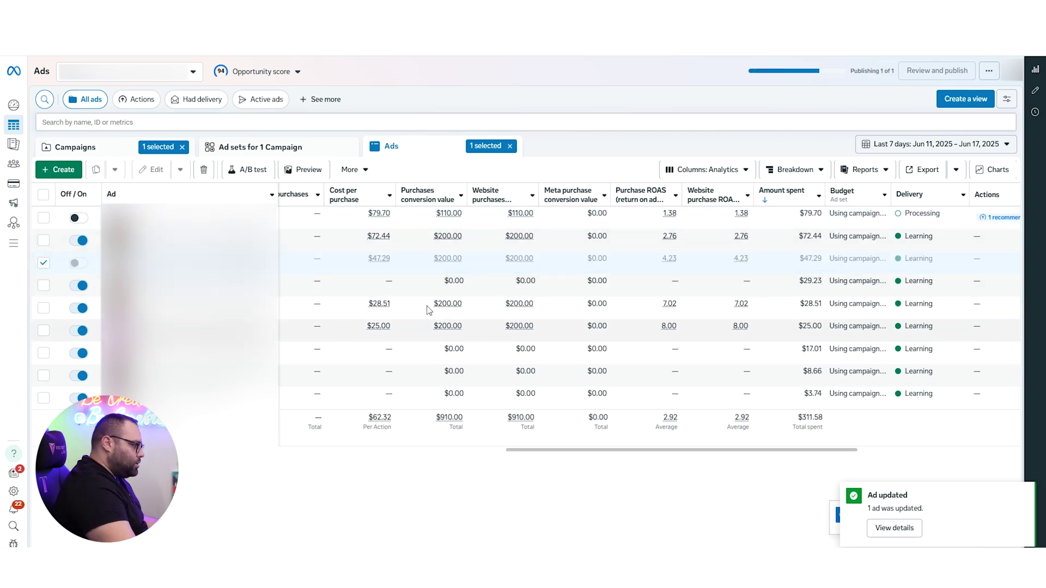
left_click(81, 285)
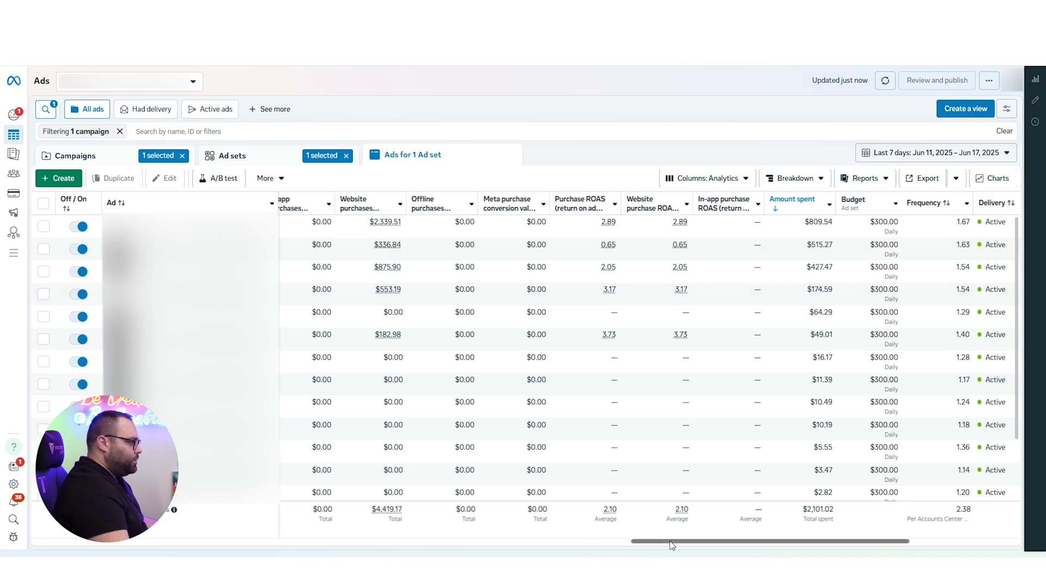
Step: Turn off the ad that spent $64.29 without purchases in the filtered campaign
left_click(79, 317)
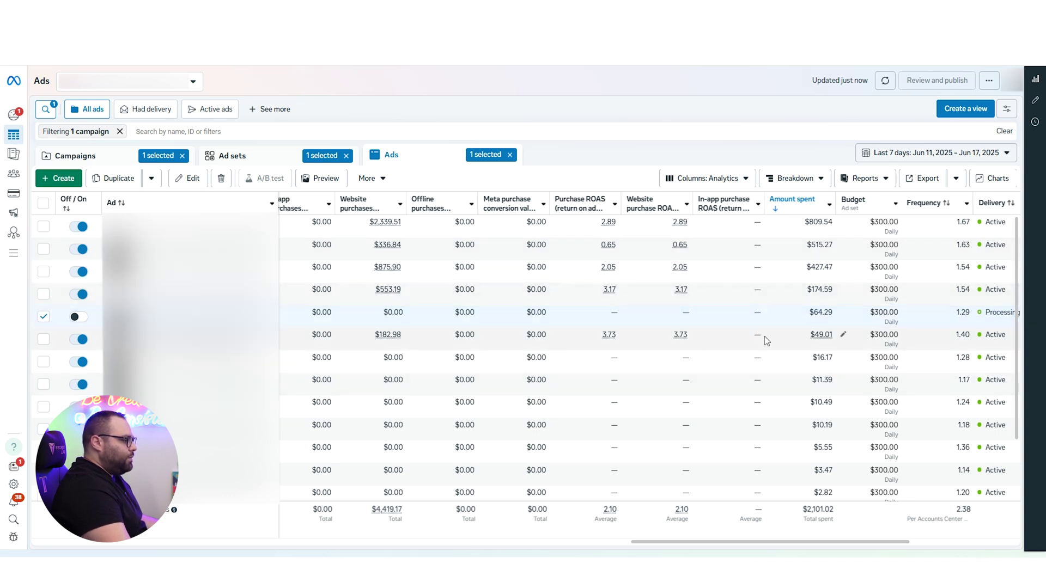
Step: Select the ad that spent $515.27 and compare the ads' spend and ROAS for Yesterday against the Last 7 days
mouse_move(622, 292)
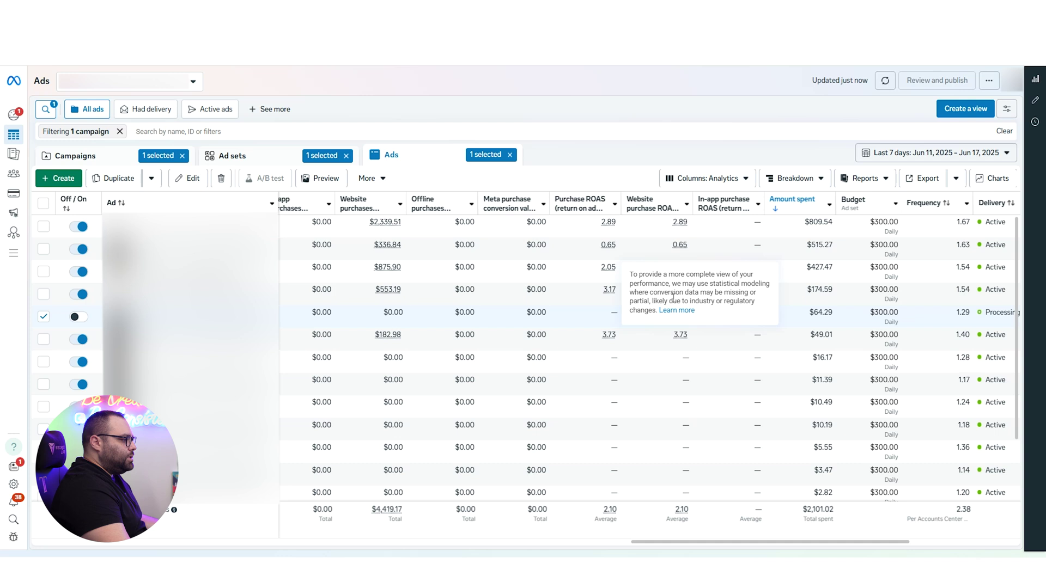
left_click(676, 239)
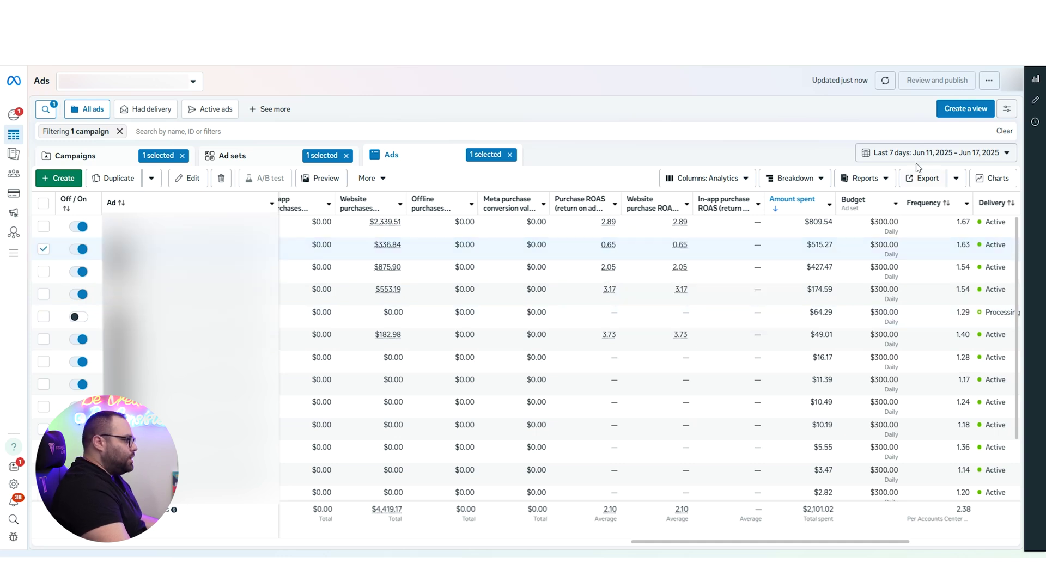
left_click(935, 153)
left_click(760, 198)
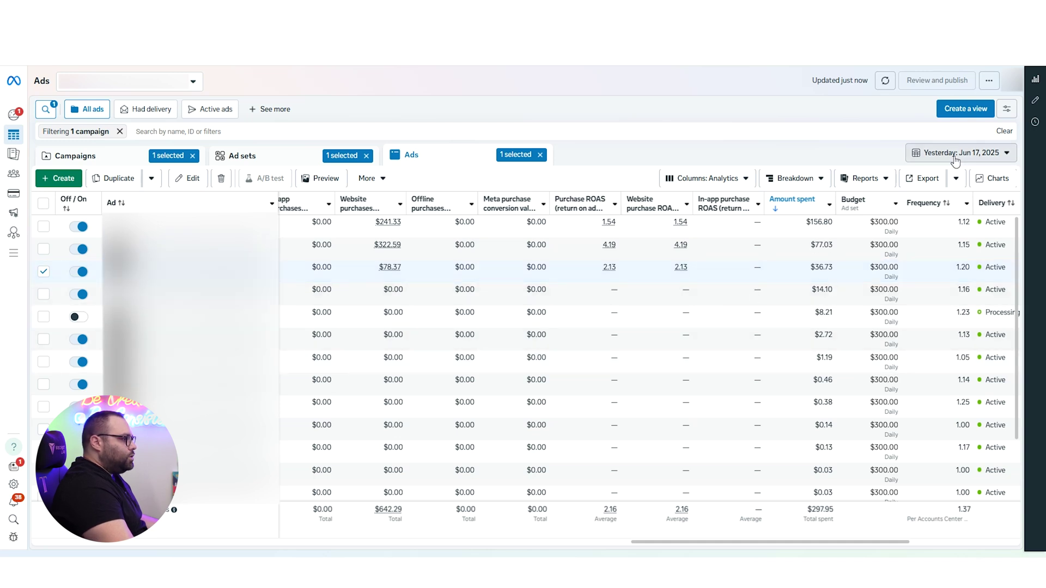
left_click(932, 153)
left_click(753, 214)
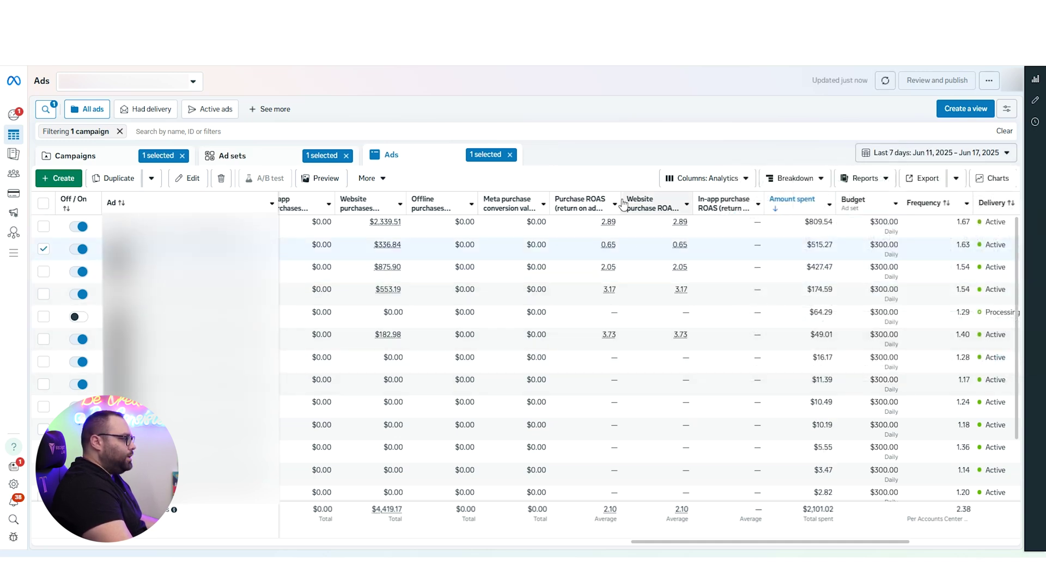
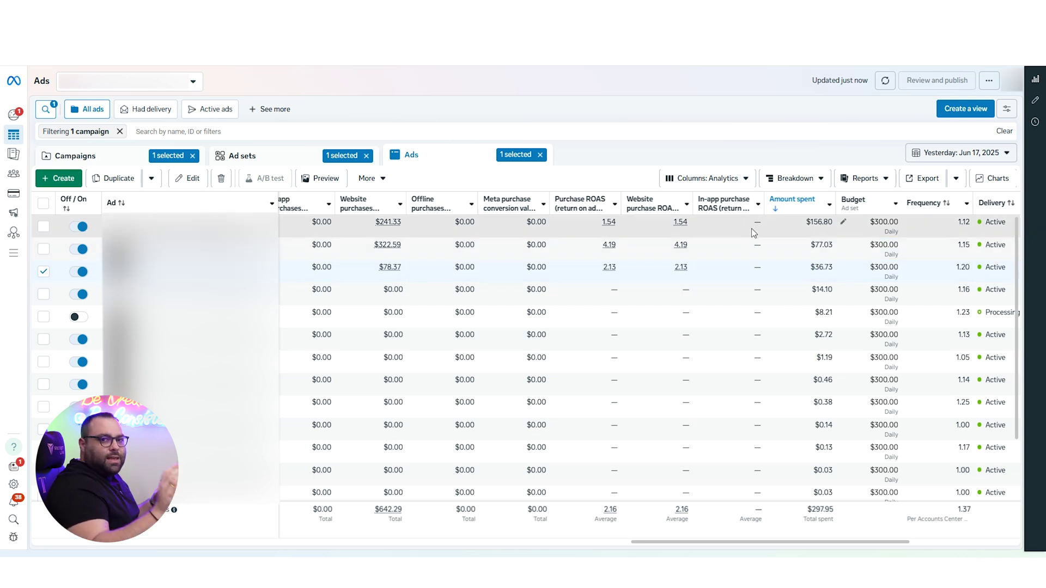
Step: Set the date range back to Last 7 days and turn off the ad that spent $515.27
left_click(950, 155)
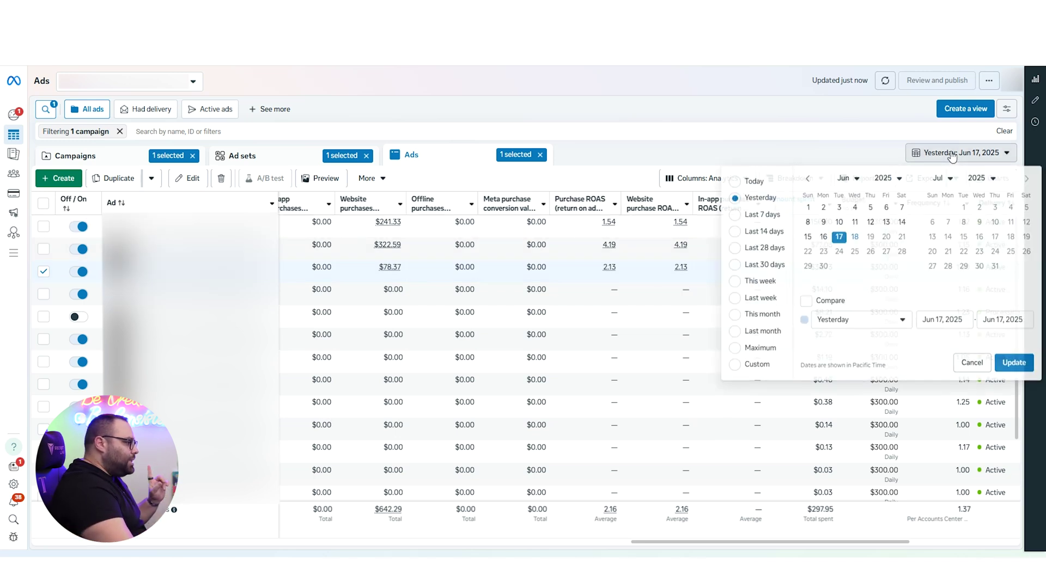
left_click(762, 216)
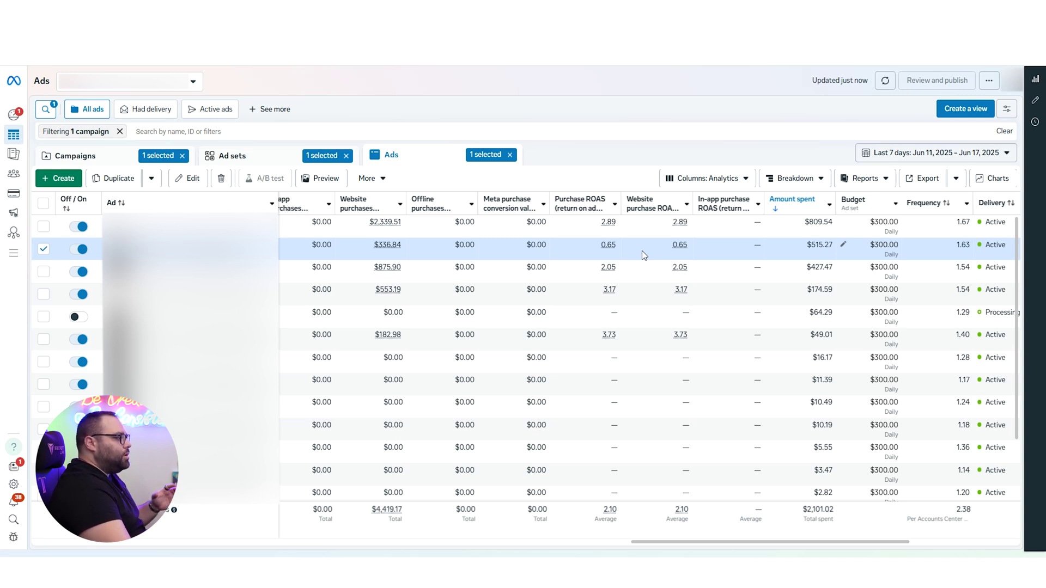
left_click(78, 252)
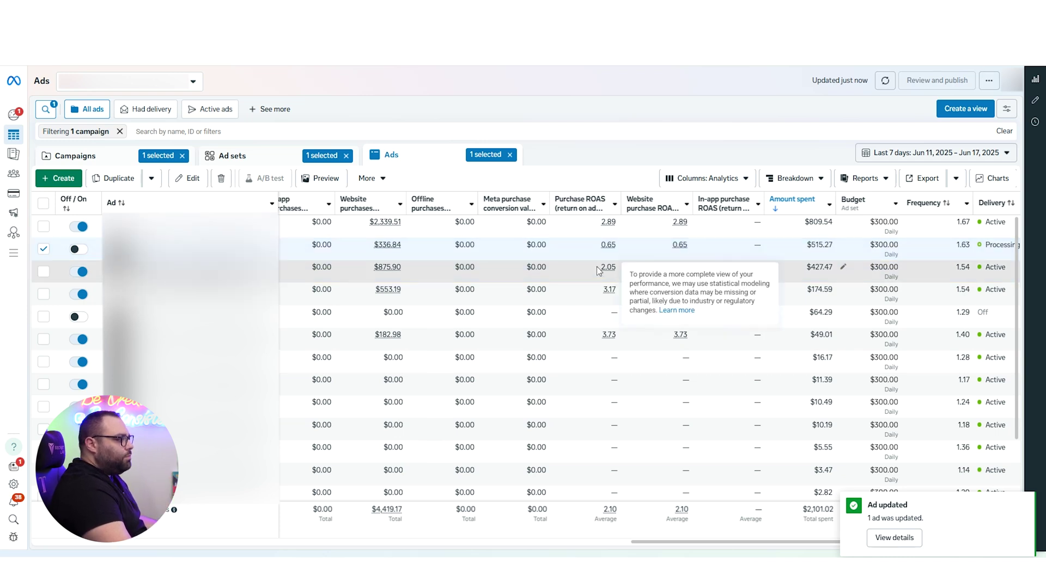
mouse_move(602, 264)
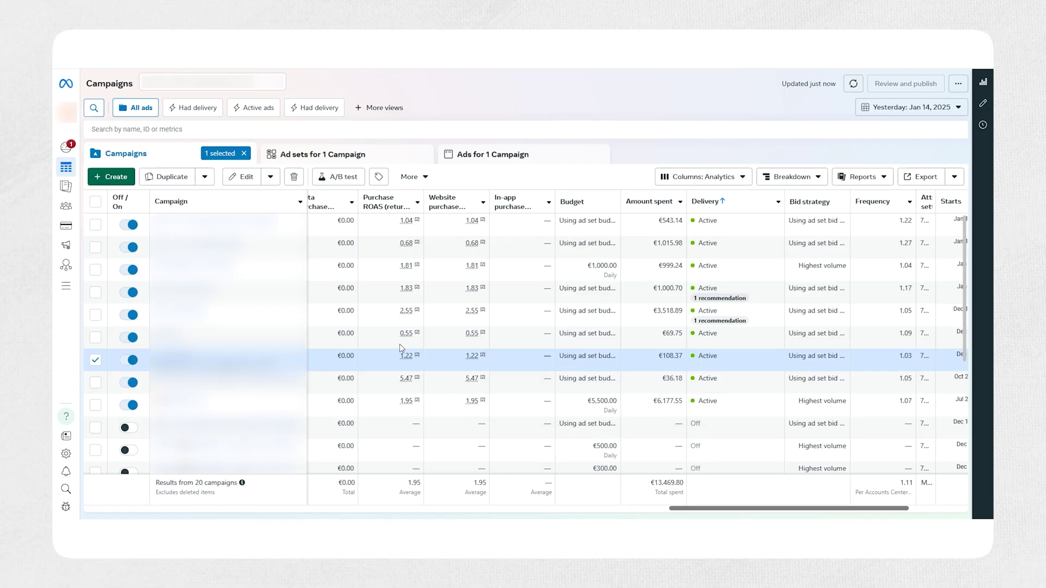
Step: Change the reporting date range for the euro account's campaigns
left_click(899, 107)
left_click(707, 171)
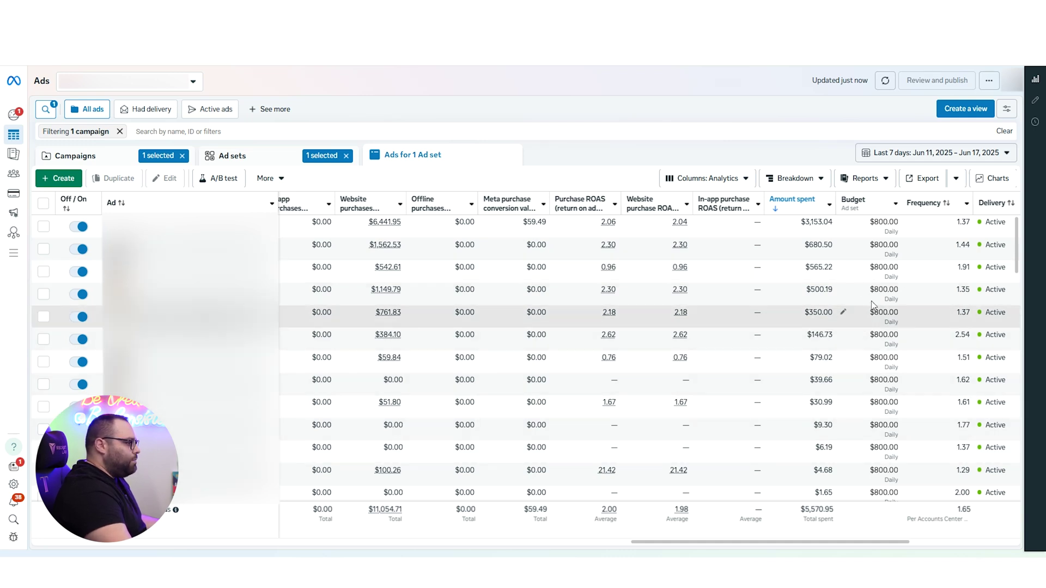
Step: Review the spend and ROAS of the $800 daily budget ad set's ads, focusing on those that spent $3,153.04 and $565.22
left_click(581, 227)
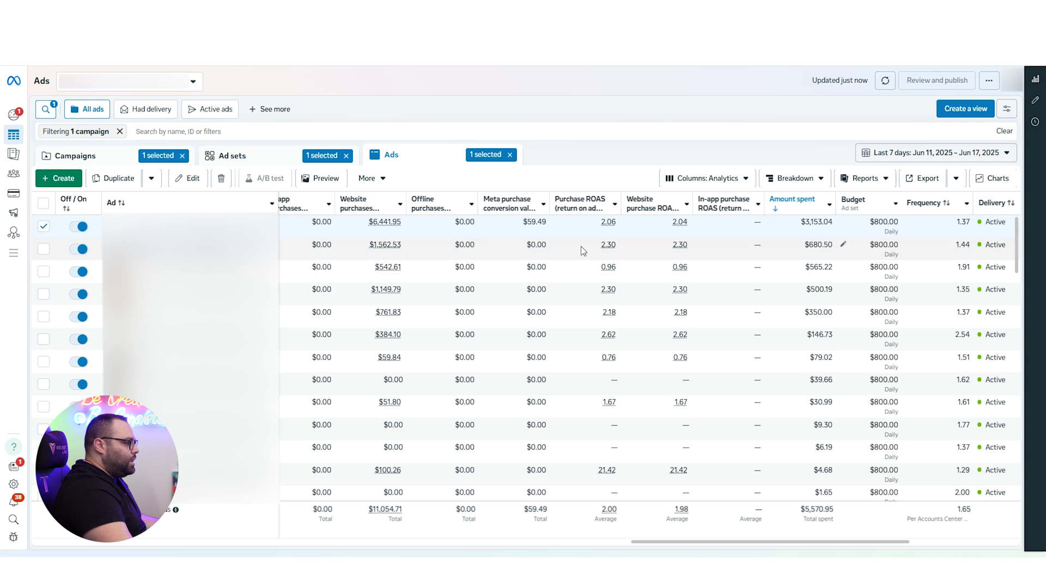
left_click(573, 271)
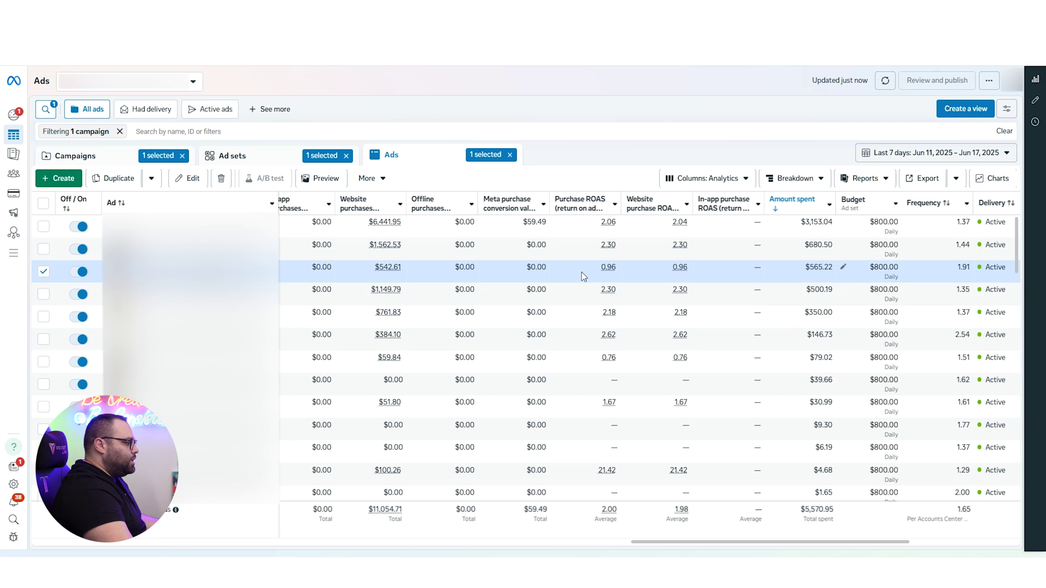
scroll(611, 417, "down", 3)
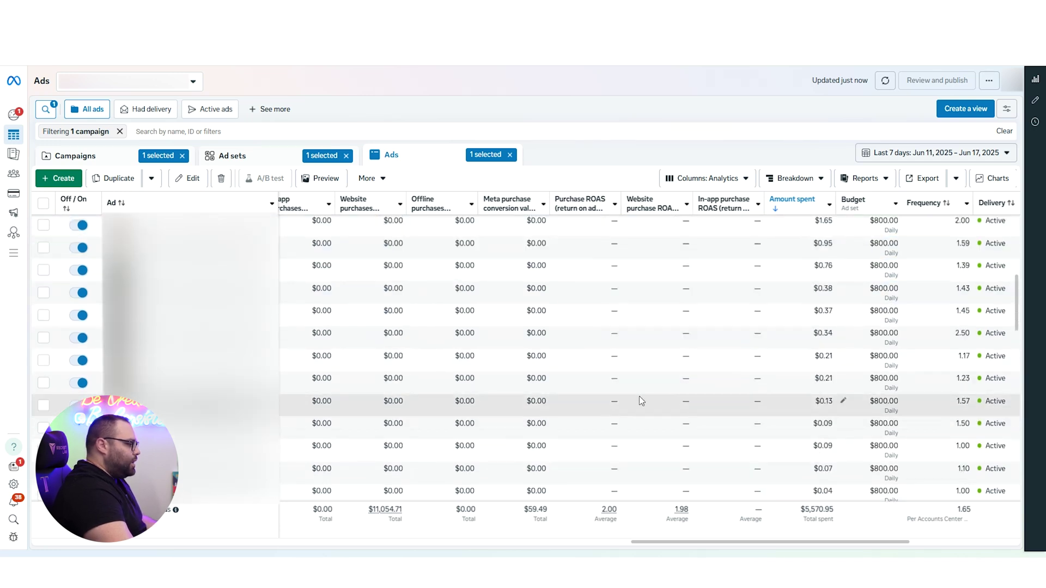
scroll(639, 396, "up", 3)
mouse_move(559, 410)
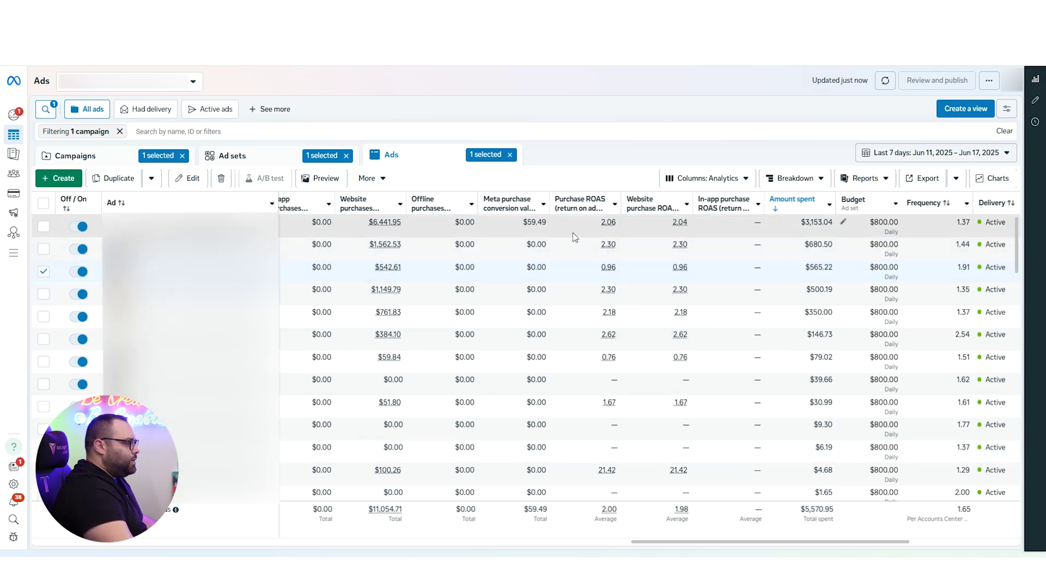
mouse_move(607, 276)
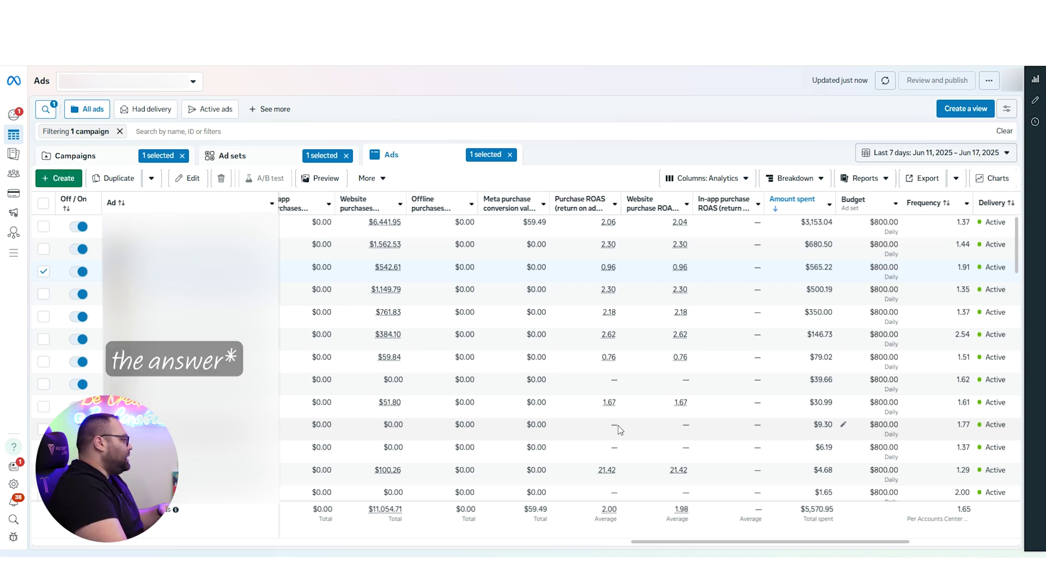
Step: Compare the ad set's ad results for Yesterday against the Last 7 days, and select the ad with the highest spend
left_click(935, 152)
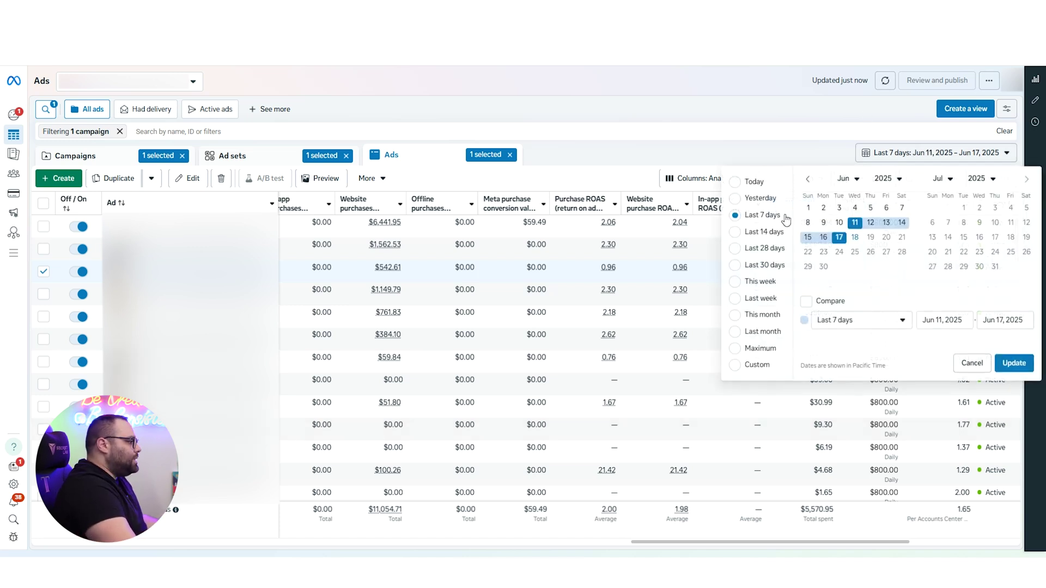
left_click(760, 198)
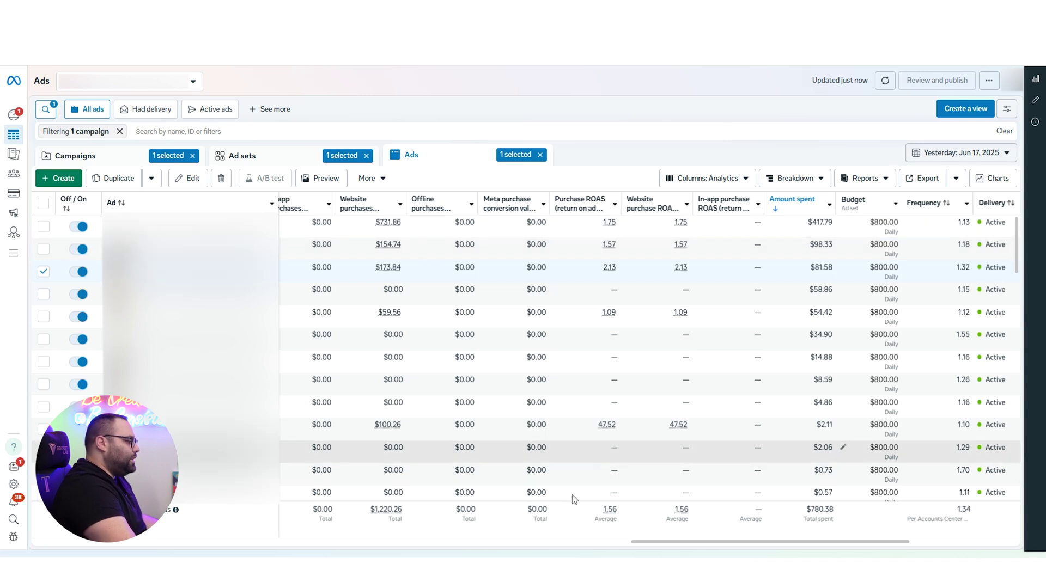
left_click(952, 159)
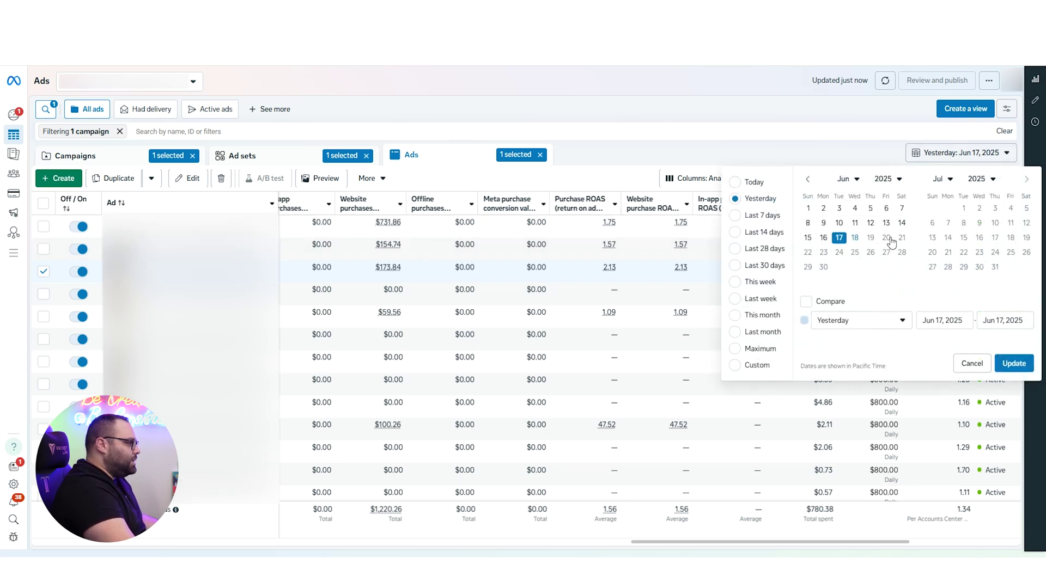
left_click(696, 128)
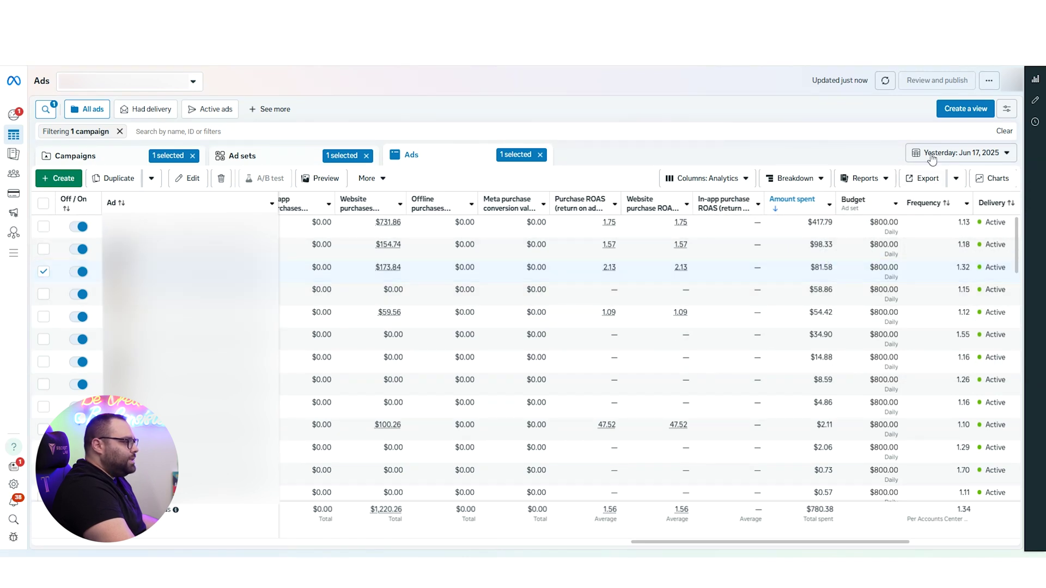
left_click(961, 156)
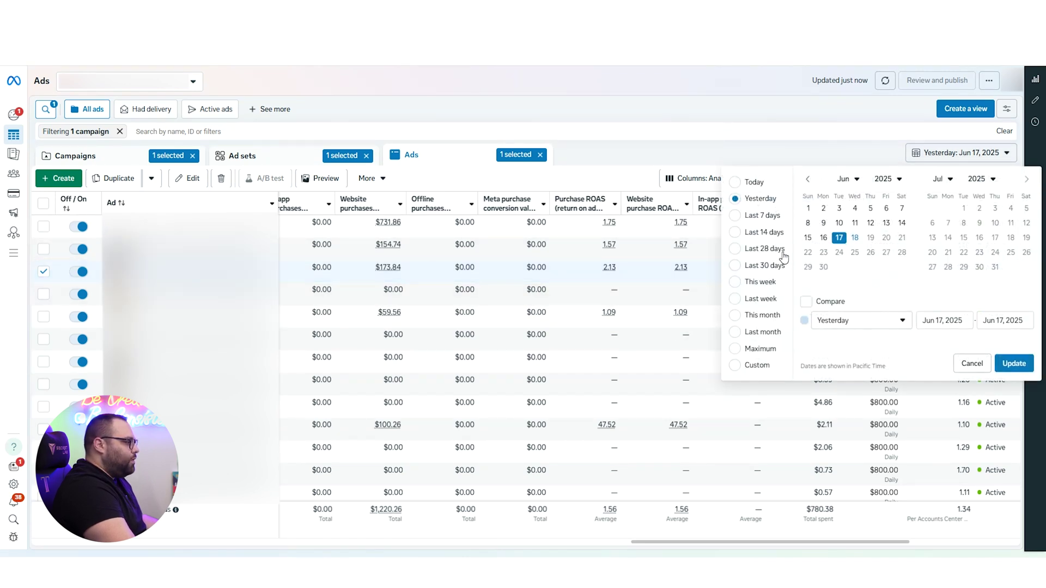
left_click(768, 215)
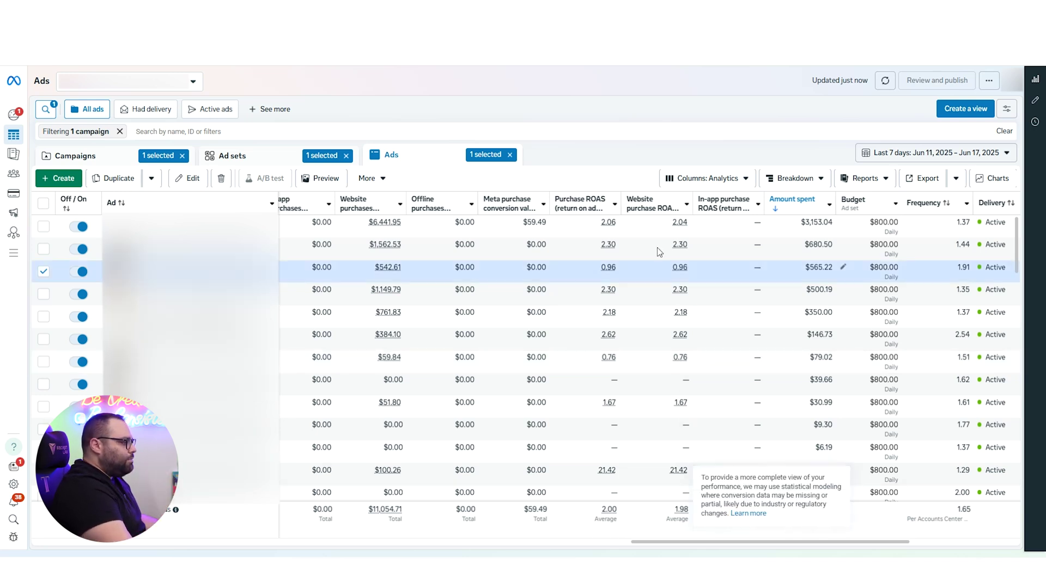
left_click(585, 226)
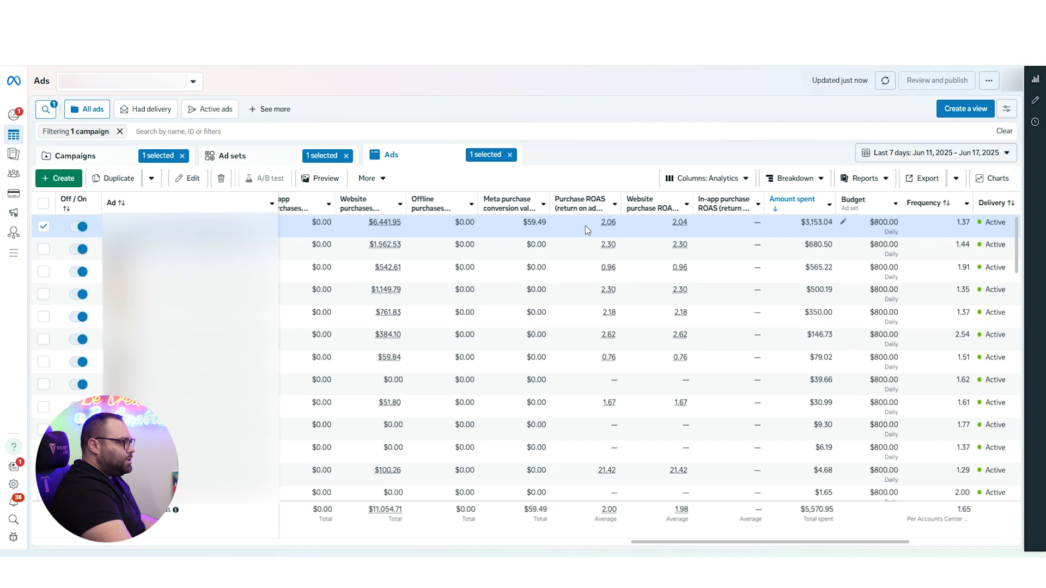